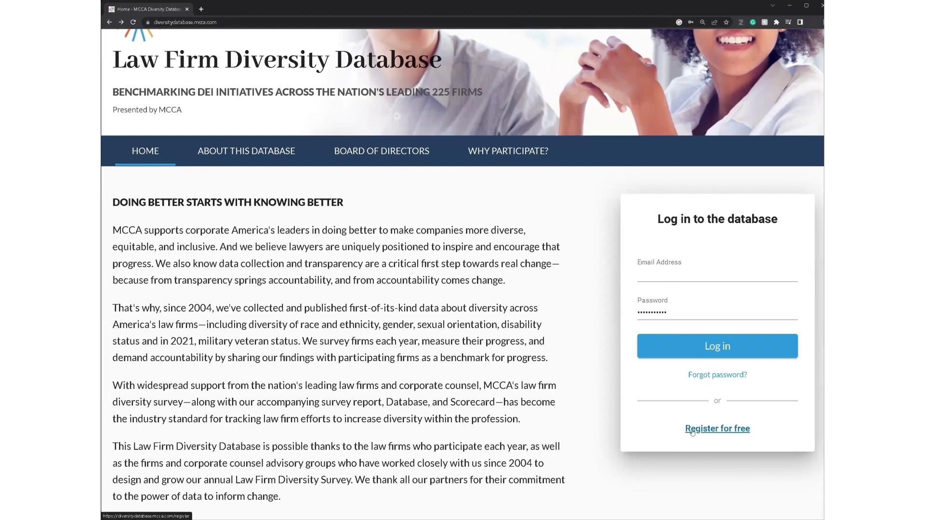
# - Submit the account email and password to log in to the database
pyautogui.click(699, 357)
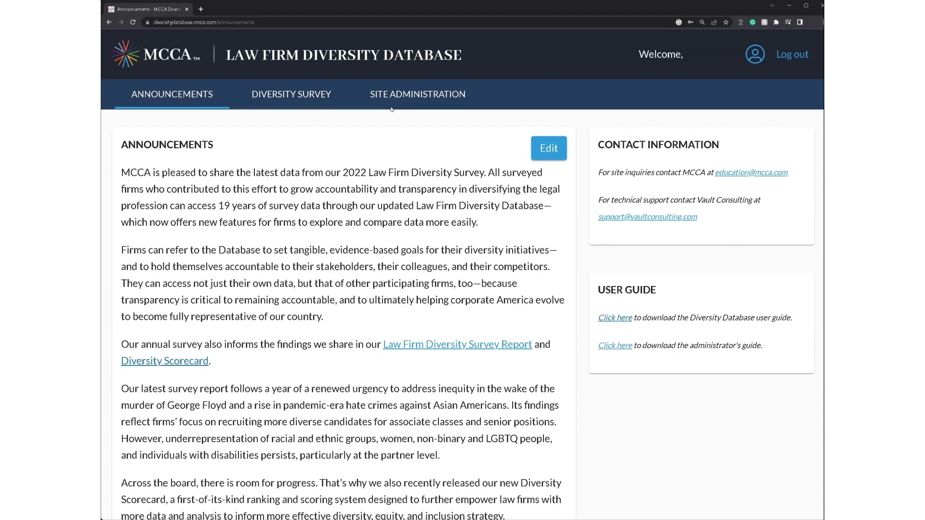
# - Go to the Diversity Survey full results page from the top navigation bar
pyautogui.click(301, 101)
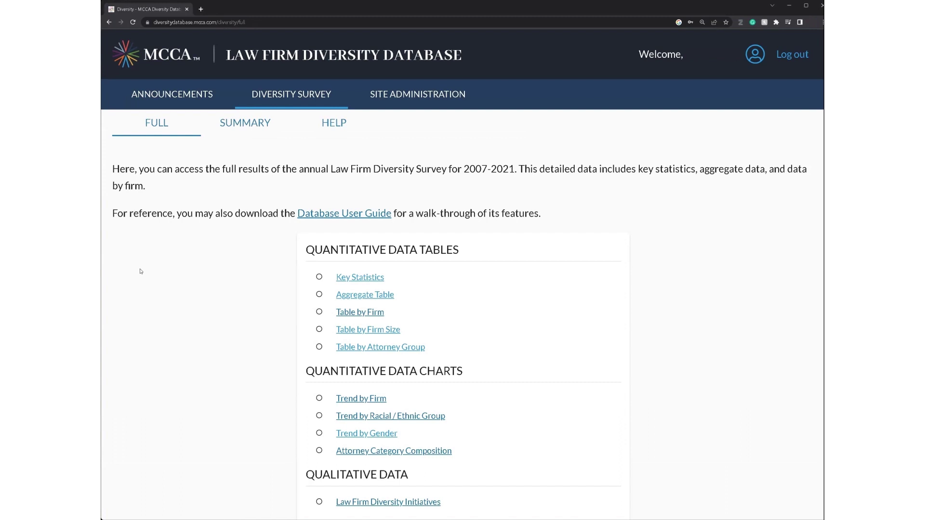
# - Open the 'Trend by Racial / Ethnic Group' chart under Quantitative Data Charts
pyautogui.scroll(-1, 141, 274)
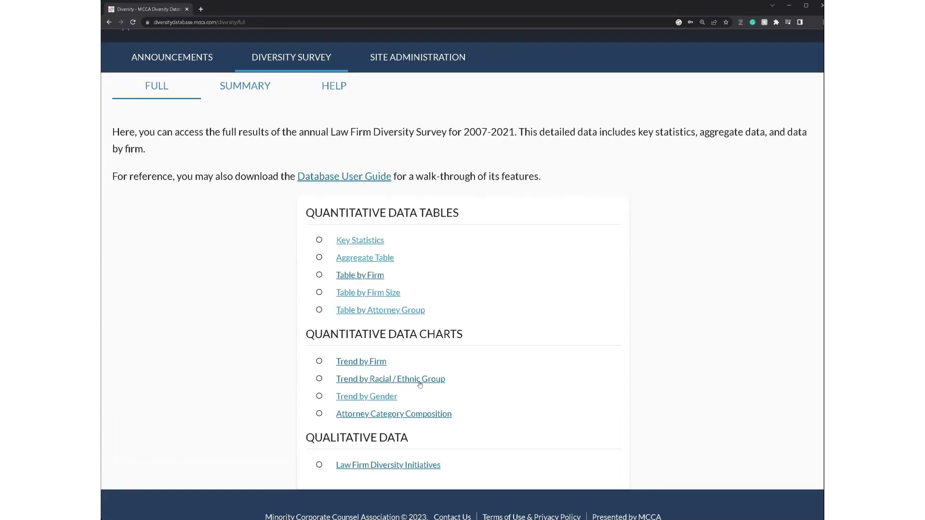
pyautogui.click(383, 380)
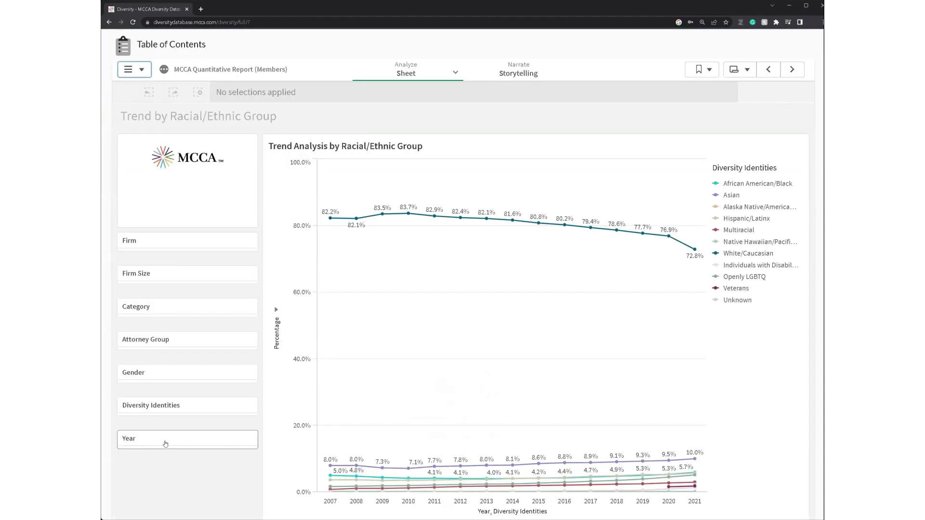
# - Filter the trend chart's Year to 2021
pyautogui.click(165, 443)
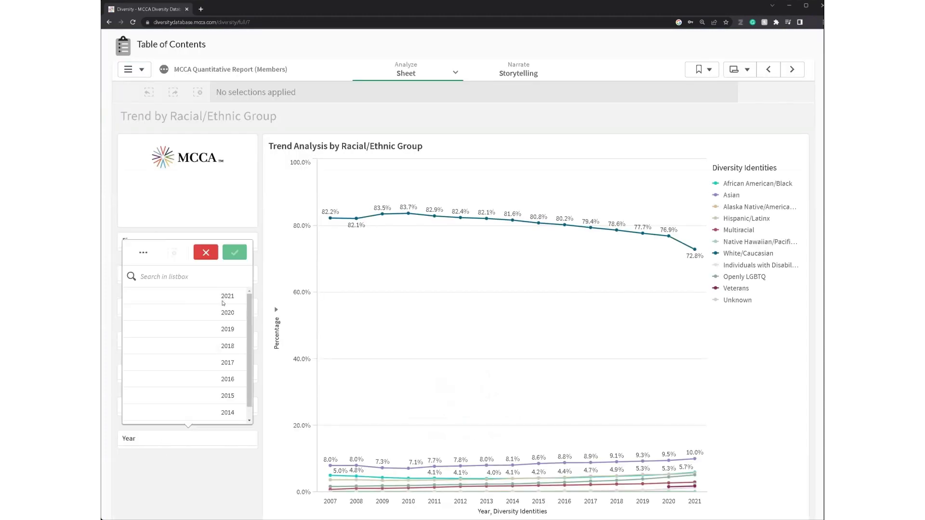
pyautogui.click(224, 297)
pyautogui.click(235, 252)
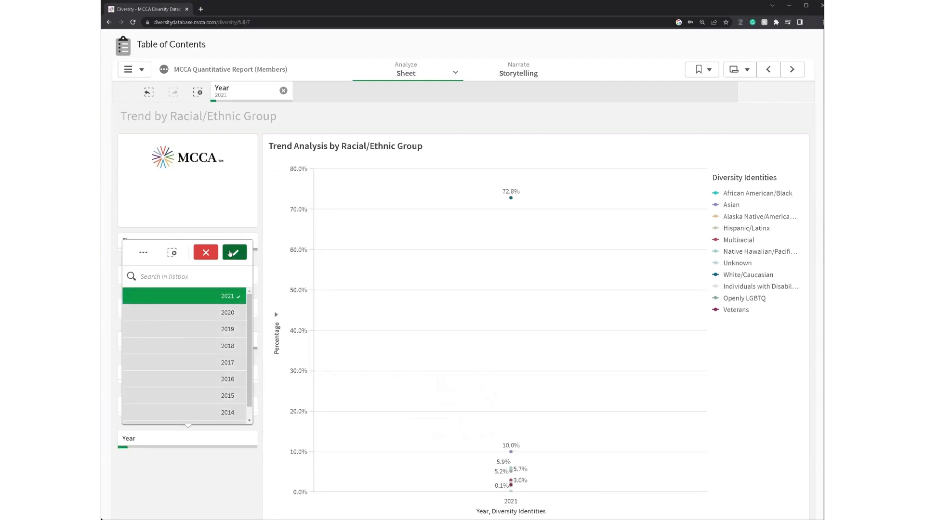
# - Filter the chart to a single firm from the Firm list
pyautogui.click(190, 249)
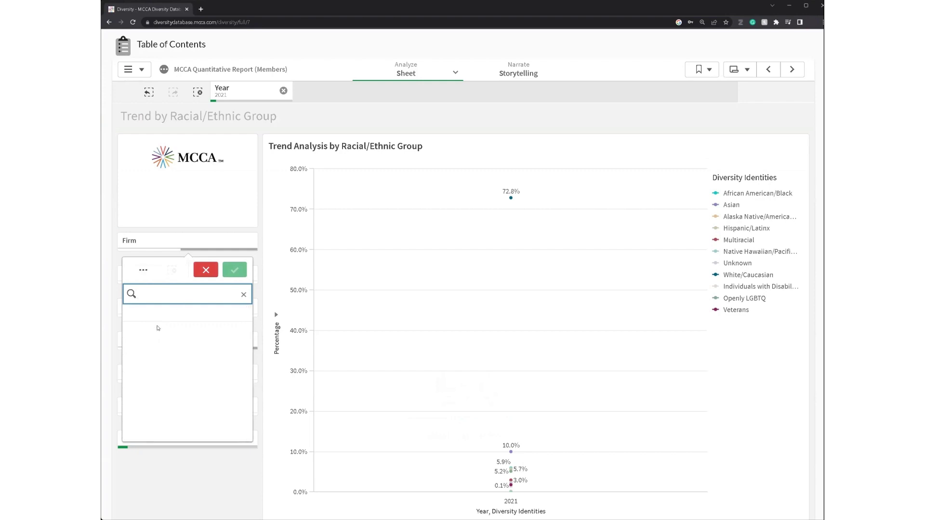
pyautogui.click(152, 318)
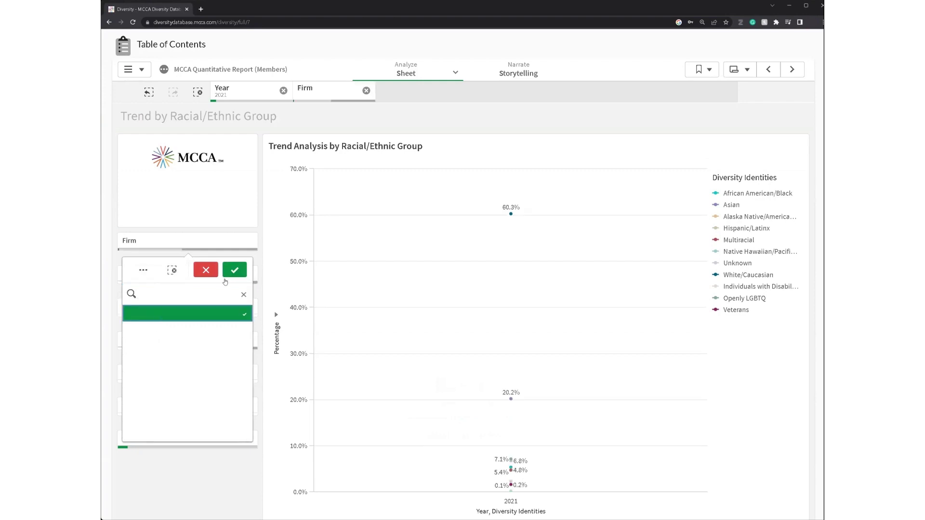
pyautogui.click(236, 271)
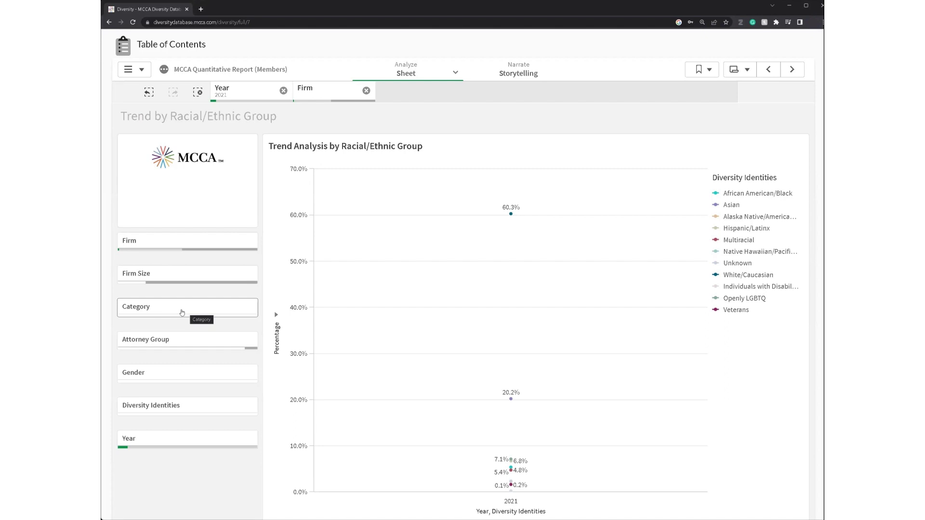
# - Set the Category filter to Law firm demographics
pyautogui.click(181, 312)
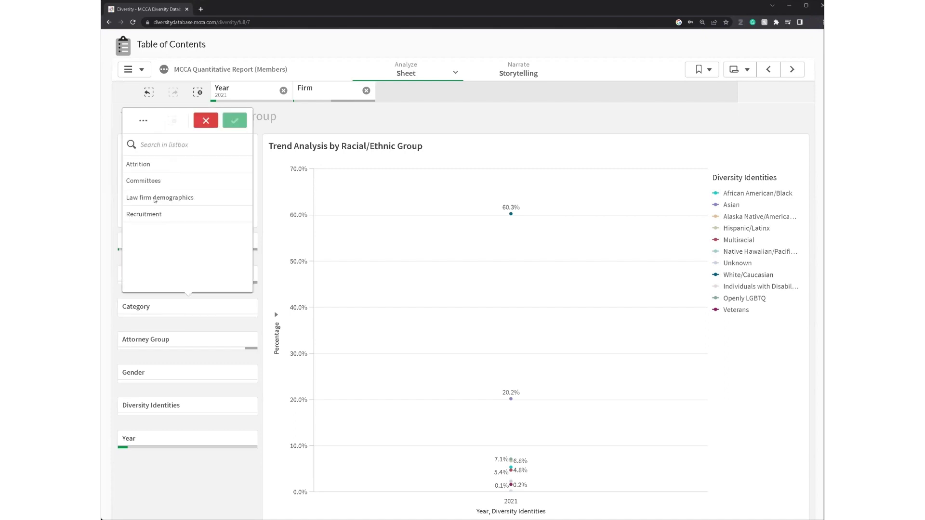
pyautogui.click(157, 198)
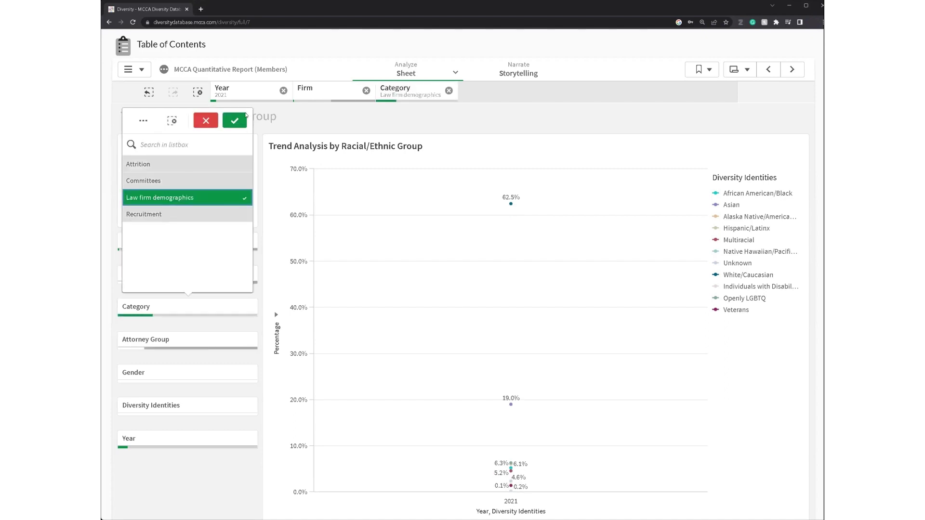
pyautogui.click(238, 120)
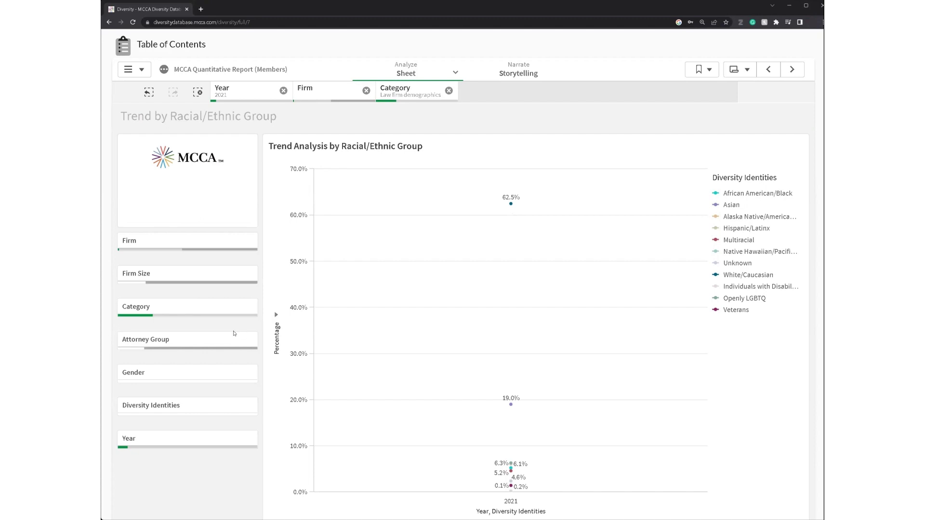
# - Limit Attorney Group to Associates, Equity partners, Non-equity partners and Of counsel
pyautogui.click(197, 343)
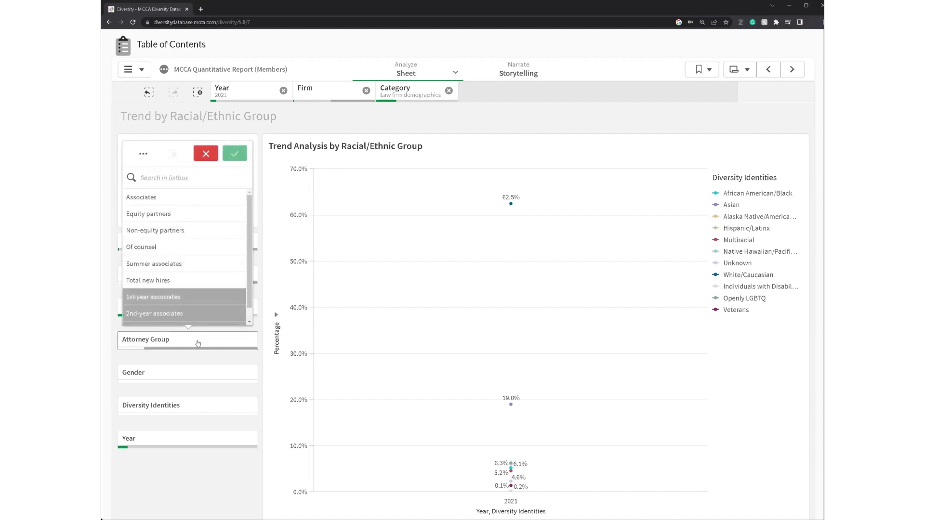
pyautogui.click(179, 197)
pyautogui.click(165, 214)
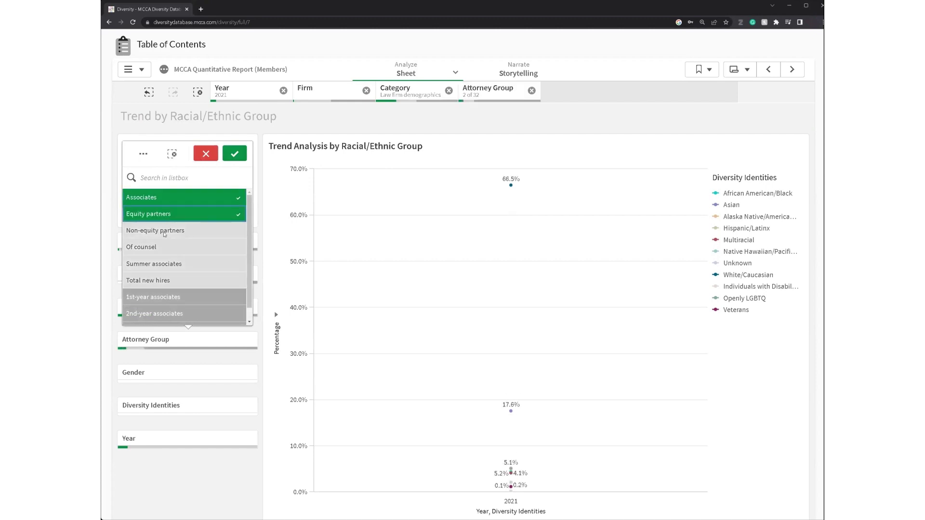
pyautogui.click(165, 232)
pyautogui.click(159, 247)
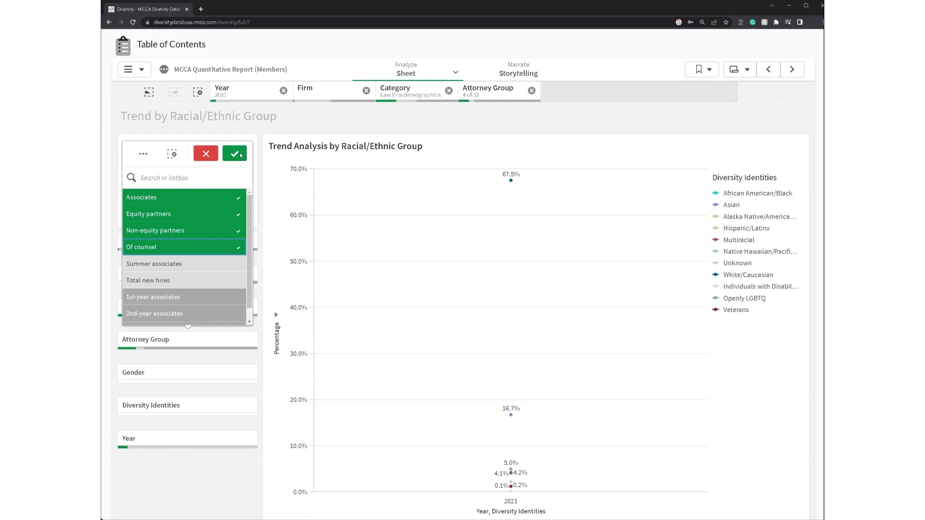
pyautogui.click(242, 156)
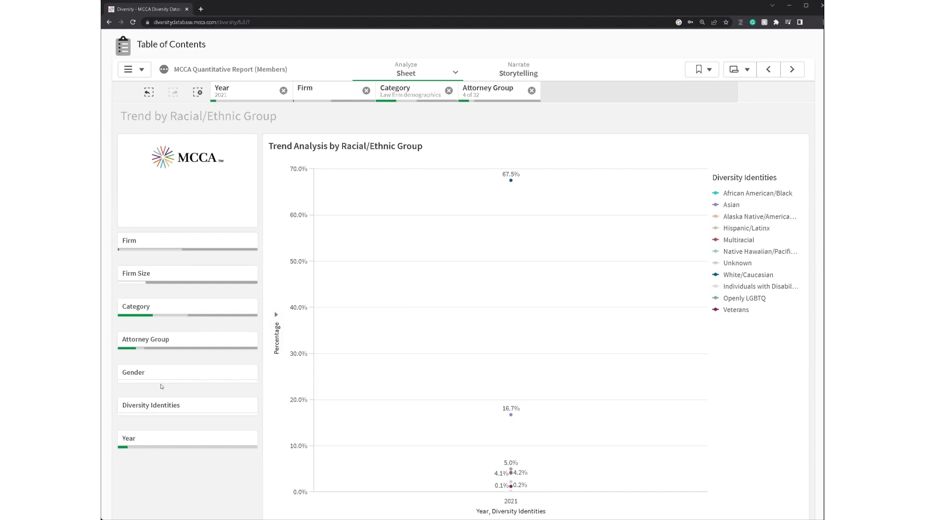
# - Select all Diversity Identities except Individuals with Disabilities, Openly LGBTQ and Veterans
pyautogui.click(162, 405)
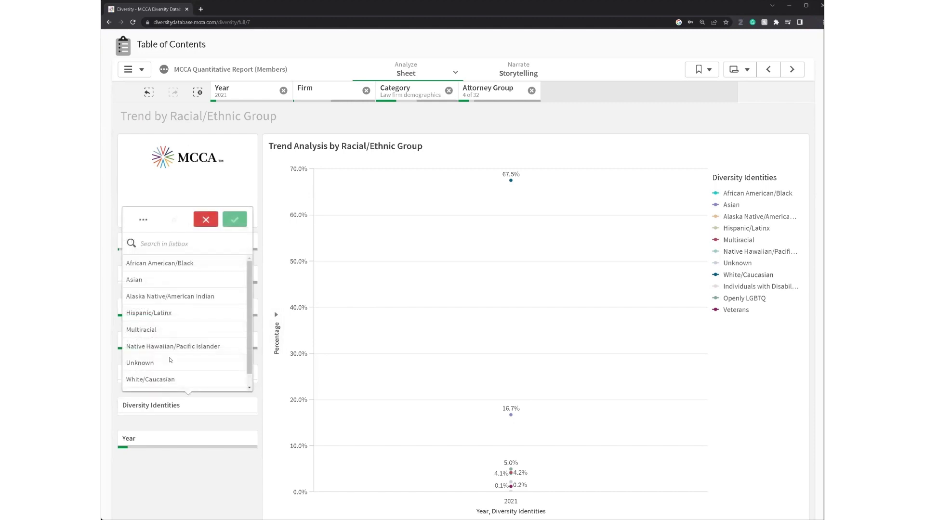
pyautogui.click(154, 264)
pyautogui.click(151, 278)
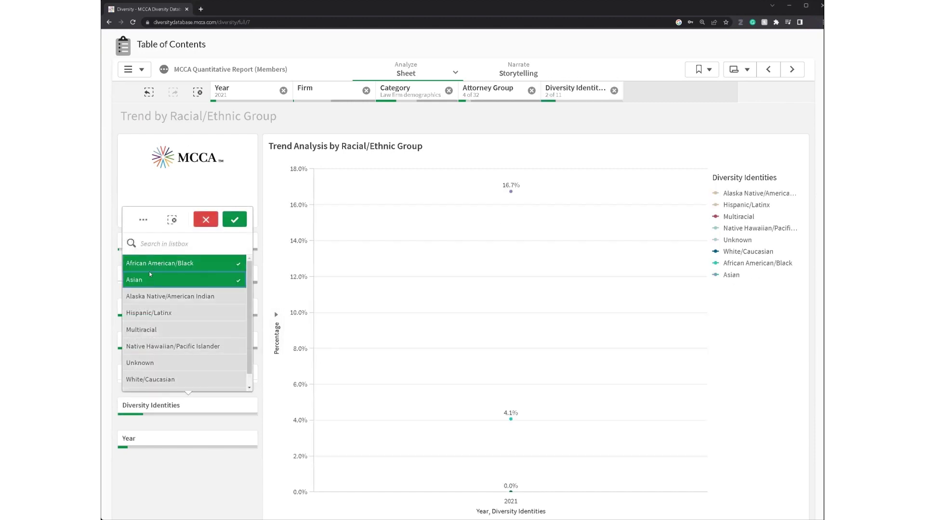
pyautogui.click(172, 220)
pyautogui.click(143, 221)
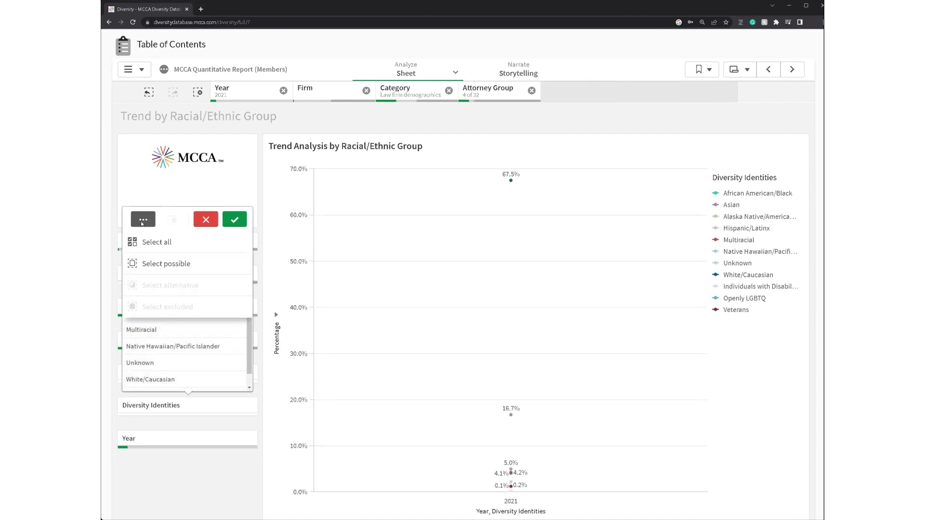
pyautogui.click(154, 242)
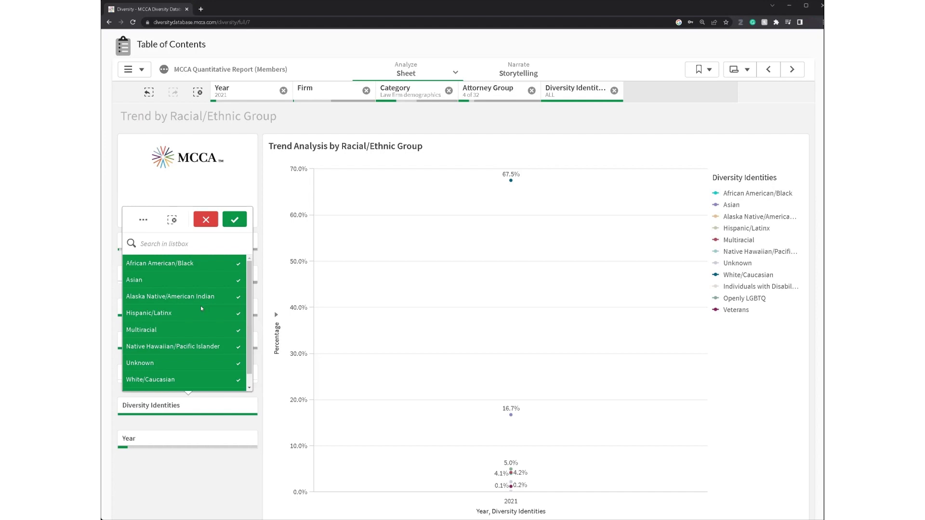
pyautogui.moveTo(248, 365); pyautogui.dragTo(251, 398)
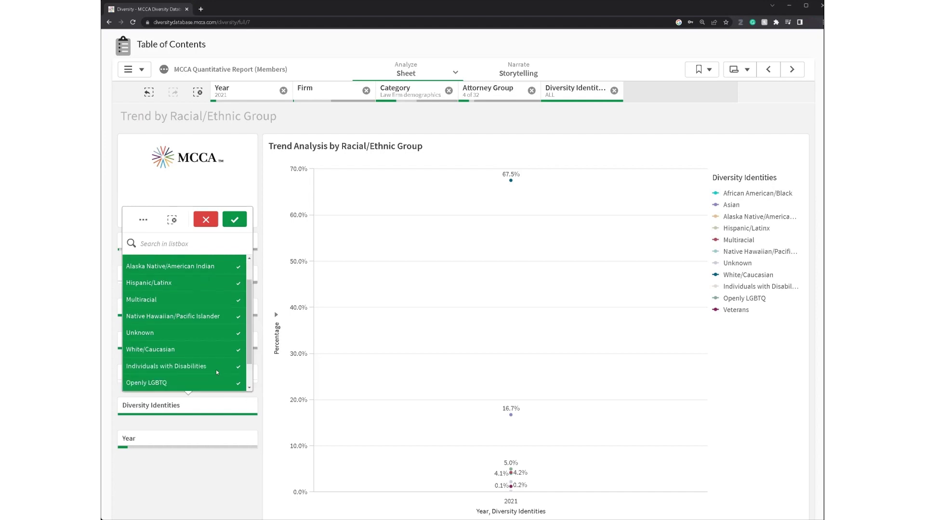
pyautogui.click(244, 365)
pyautogui.scroll(-1, 247, 364)
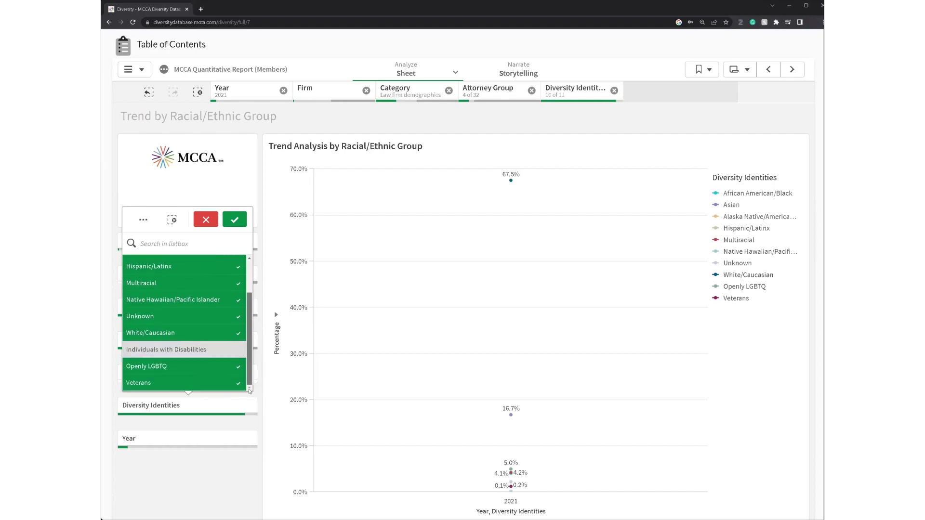
pyautogui.click(205, 366)
pyautogui.click(198, 387)
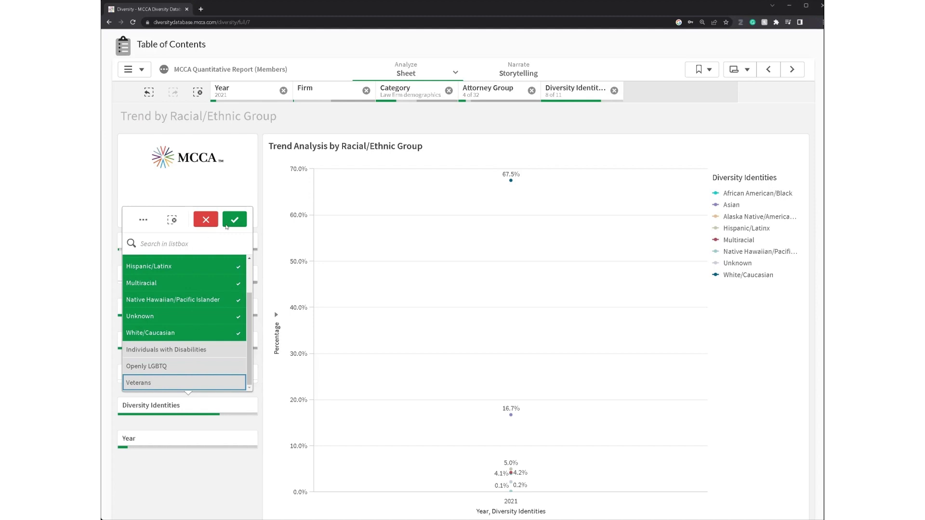
pyautogui.click(229, 223)
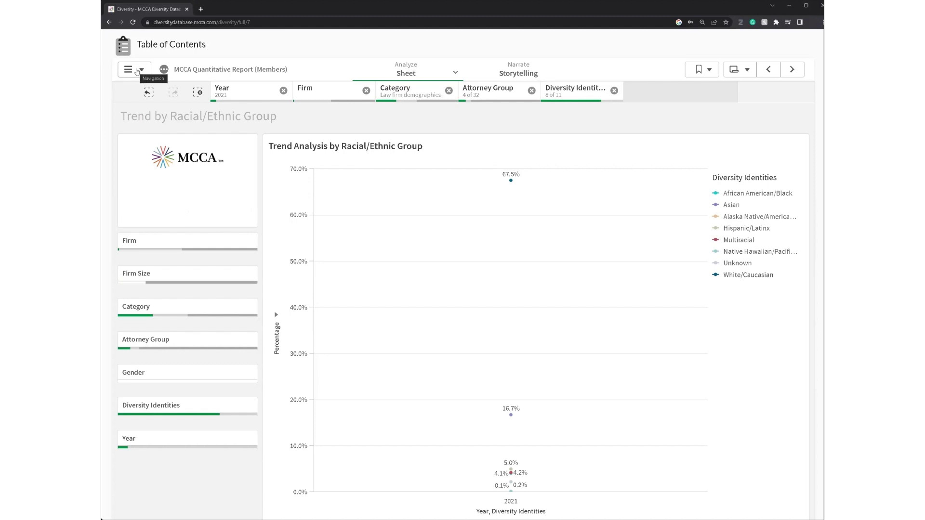
pyautogui.click(137, 72)
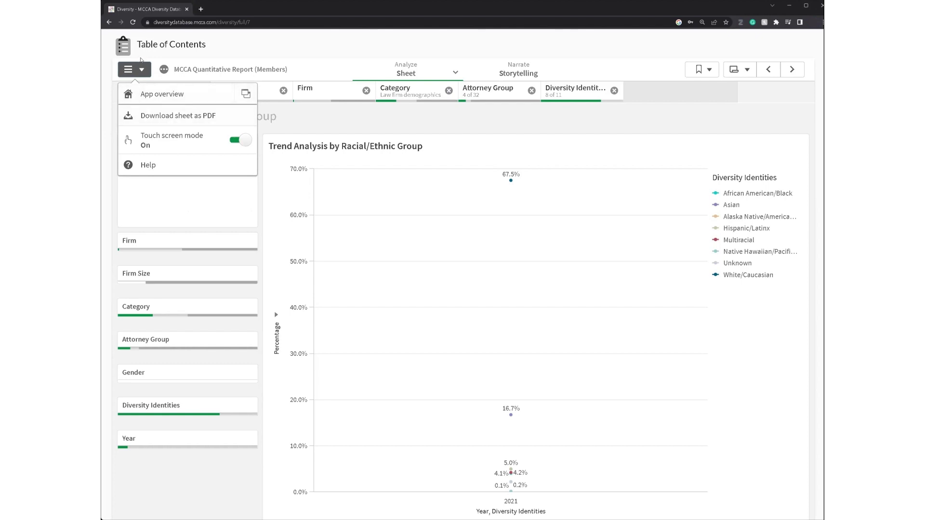
pyautogui.click(134, 71)
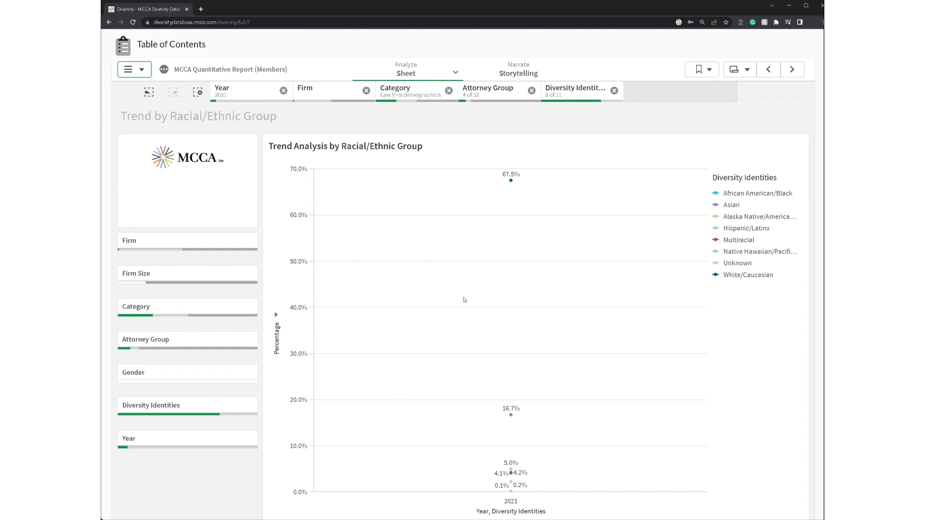
pyautogui.moveTo(442, 278); pyautogui.dragTo(446, 232)
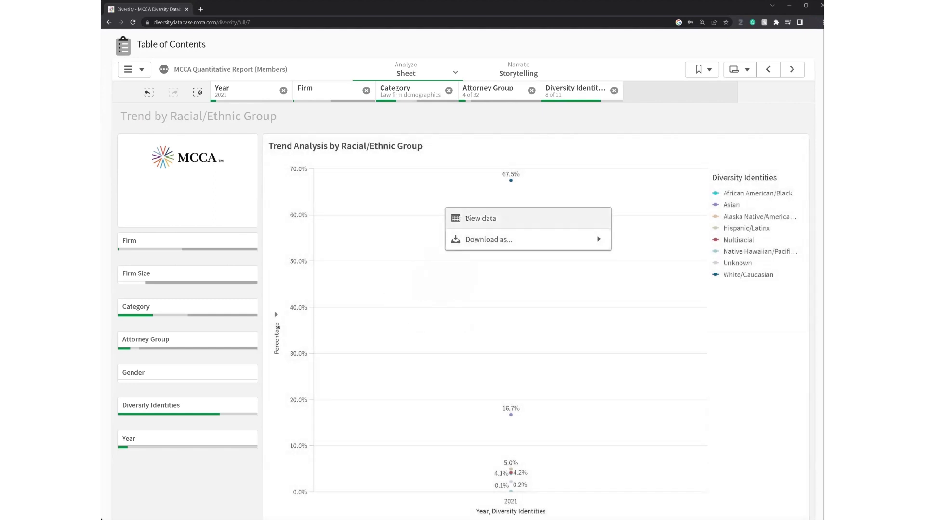
pyautogui.click(468, 219)
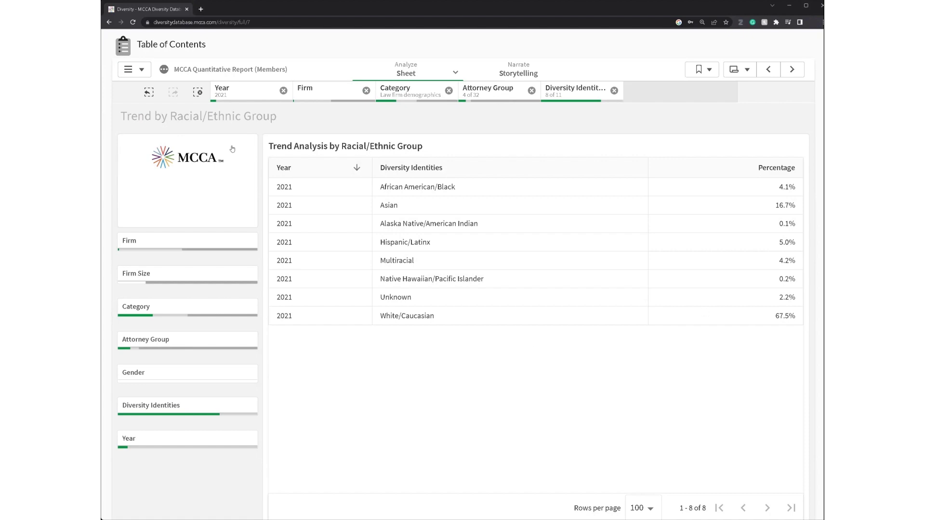
pyautogui.rightClick(360, 228)
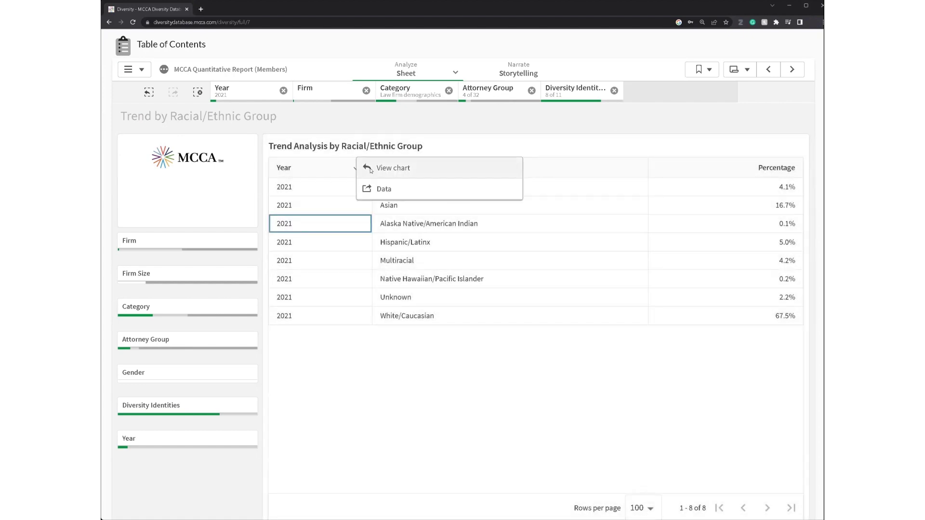
pyautogui.click(371, 168)
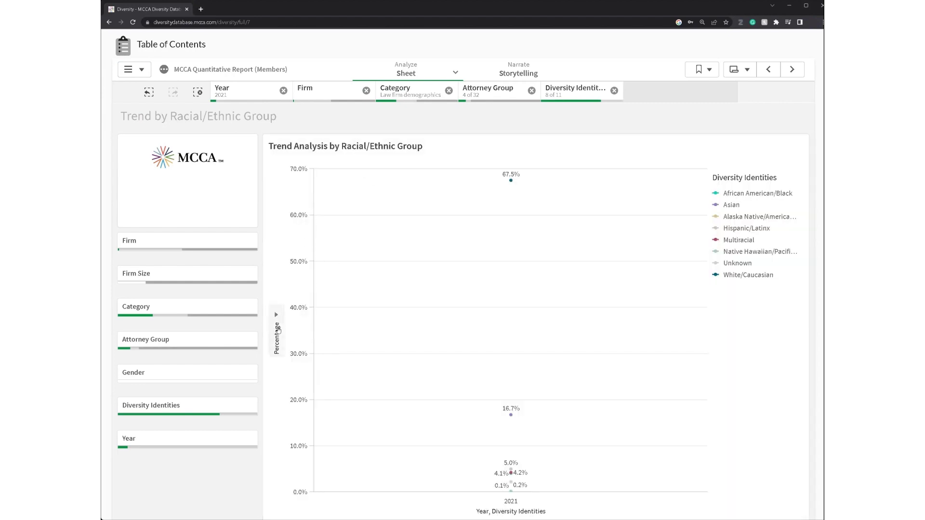
# - Switch the chart's vertical axis measure from Percentage to attorney counts (N)
pyautogui.click(278, 330)
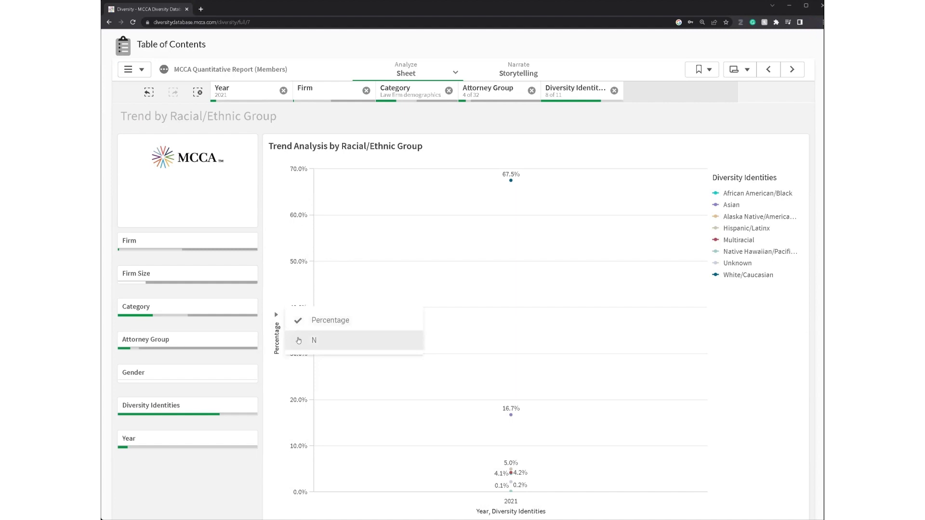
pyautogui.click(299, 341)
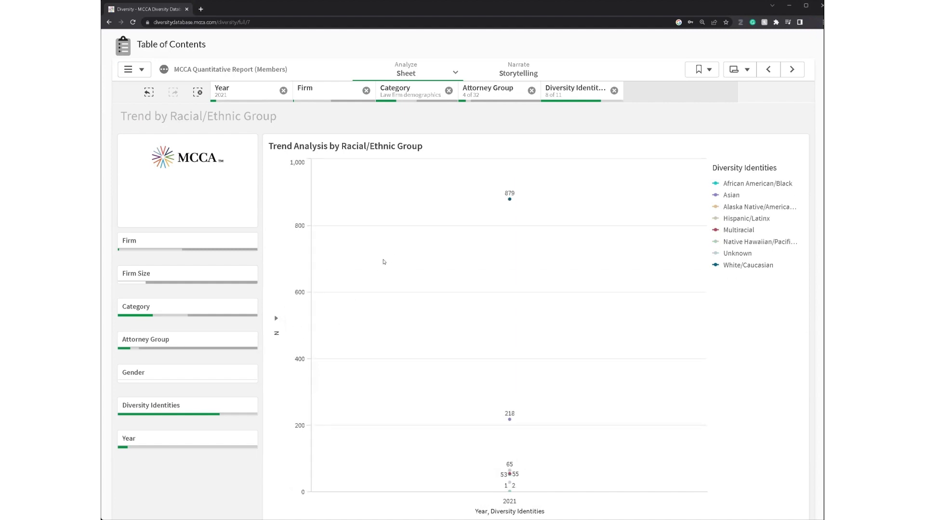
pyautogui.click(429, 235)
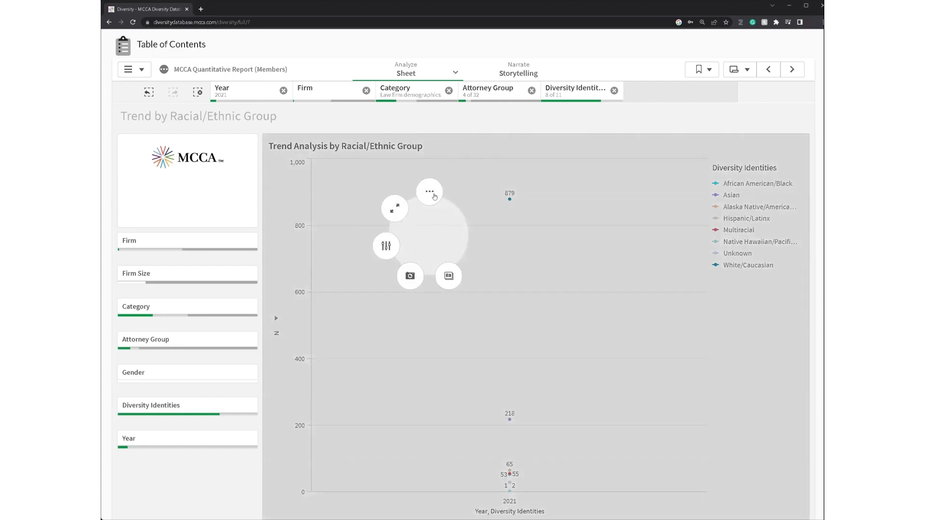
# - View the chart as a 2021 count data table and export that data to a file
pyautogui.click(434, 196)
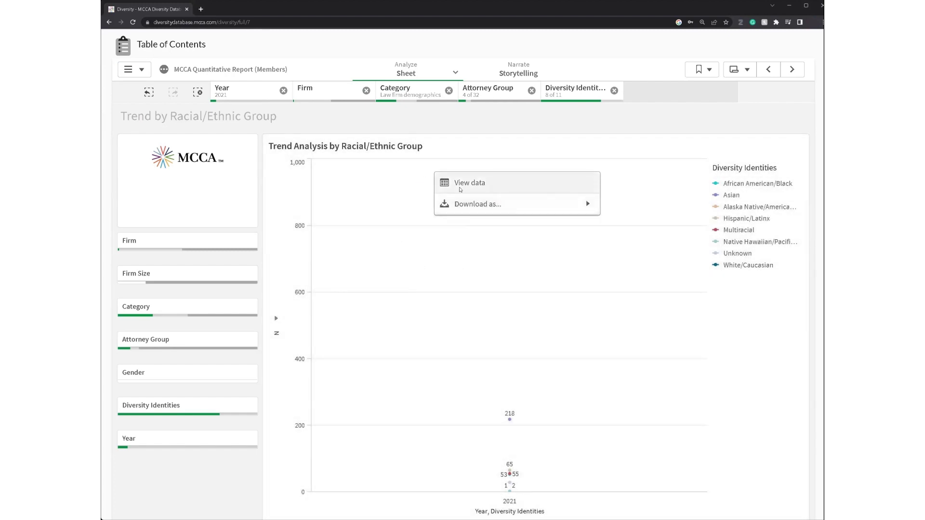
pyautogui.click(457, 190)
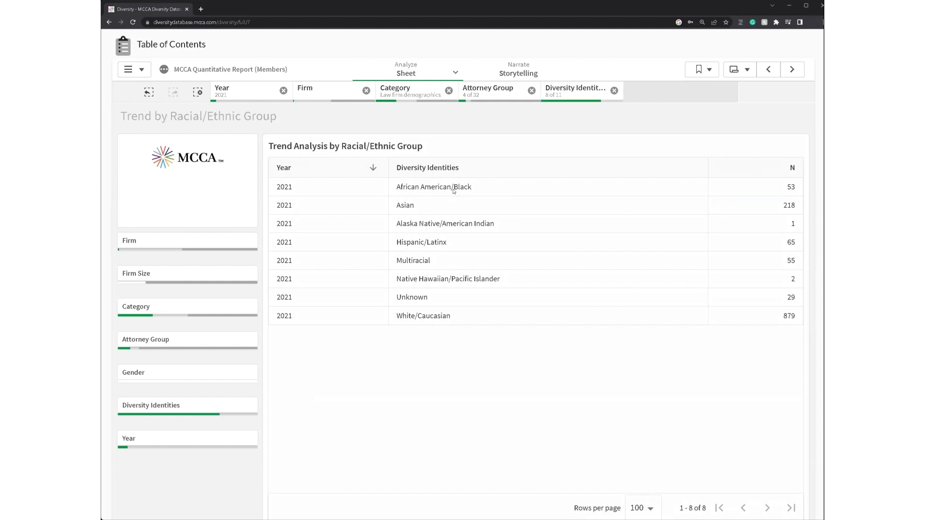
pyautogui.click(444, 222)
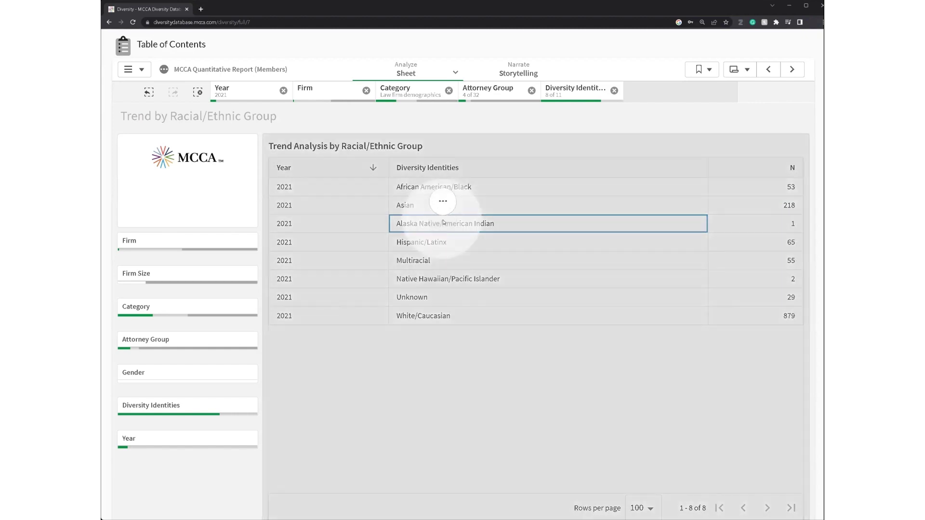
pyautogui.click(433, 178)
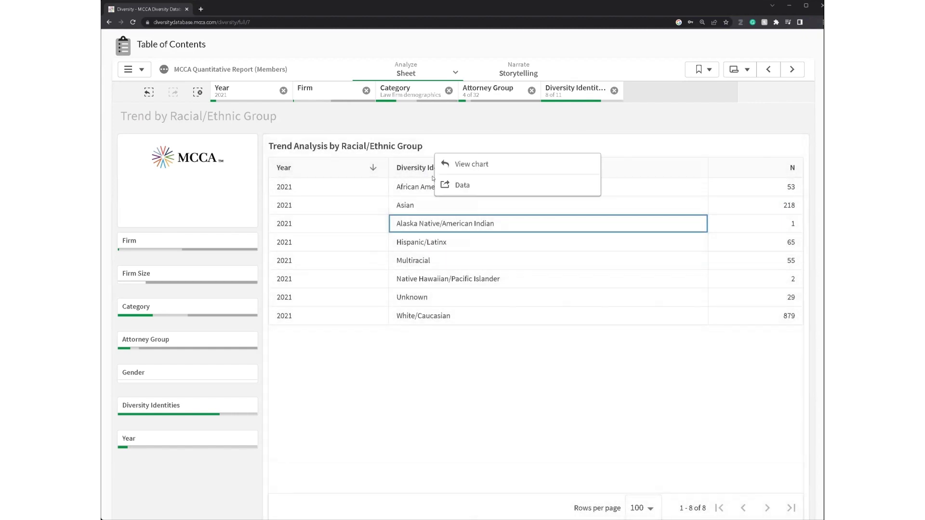
pyautogui.click(458, 185)
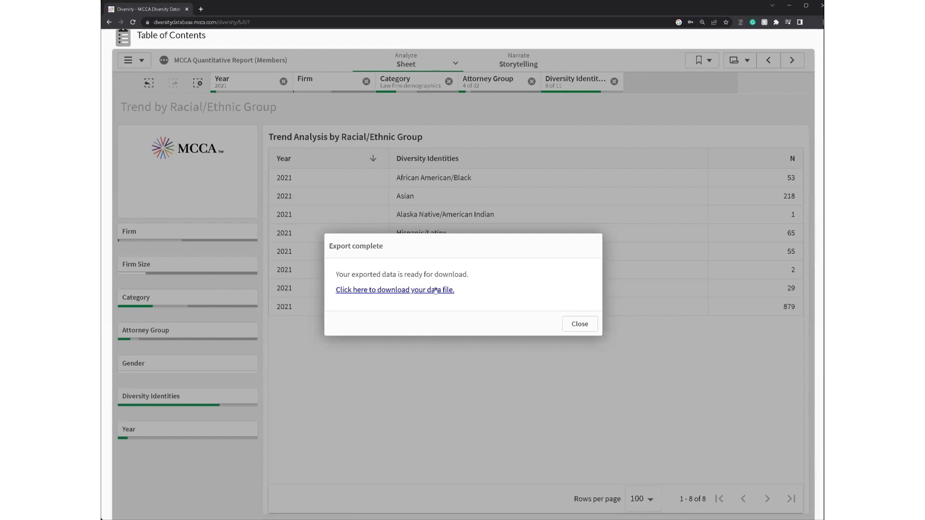
pyautogui.click(583, 329)
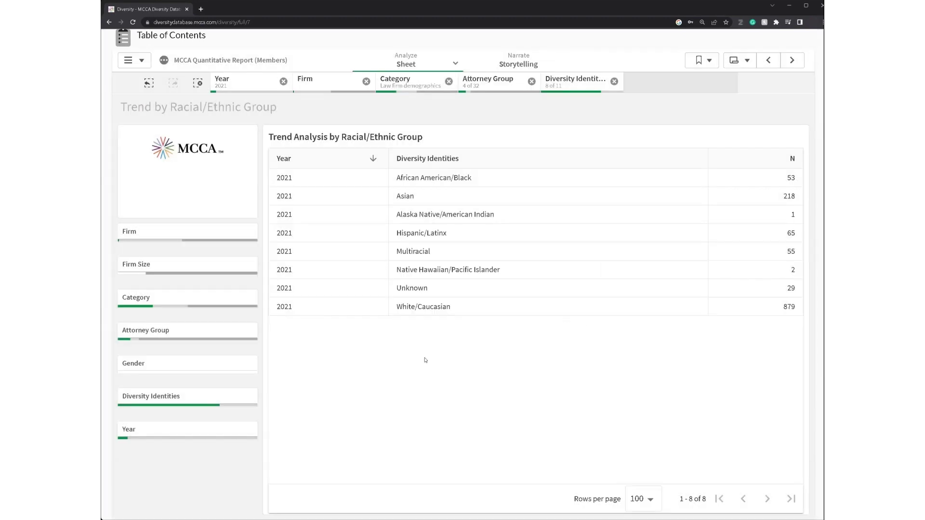
# - Deselect Associates and Of counsel in Attorney Group, keeping Equity and Non-equity partners
pyautogui.click(164, 333)
pyautogui.click(154, 193)
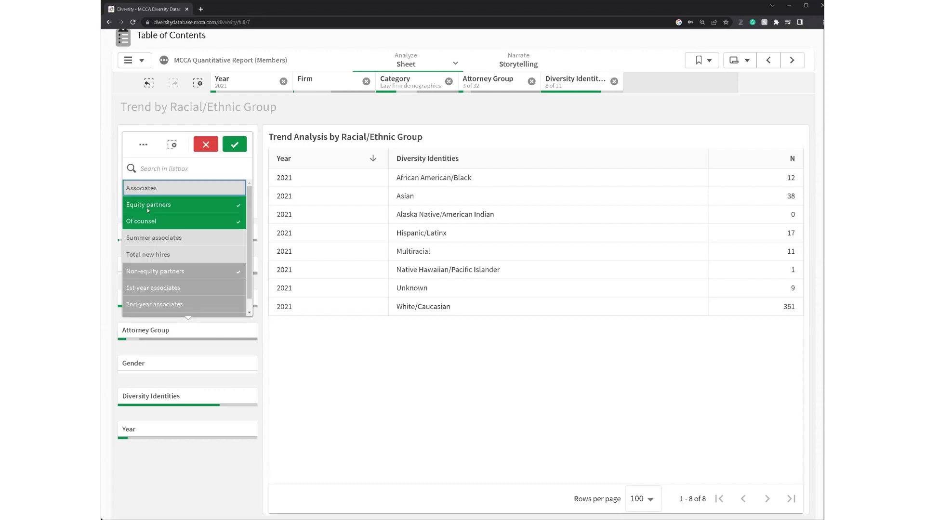
pyautogui.click(169, 222)
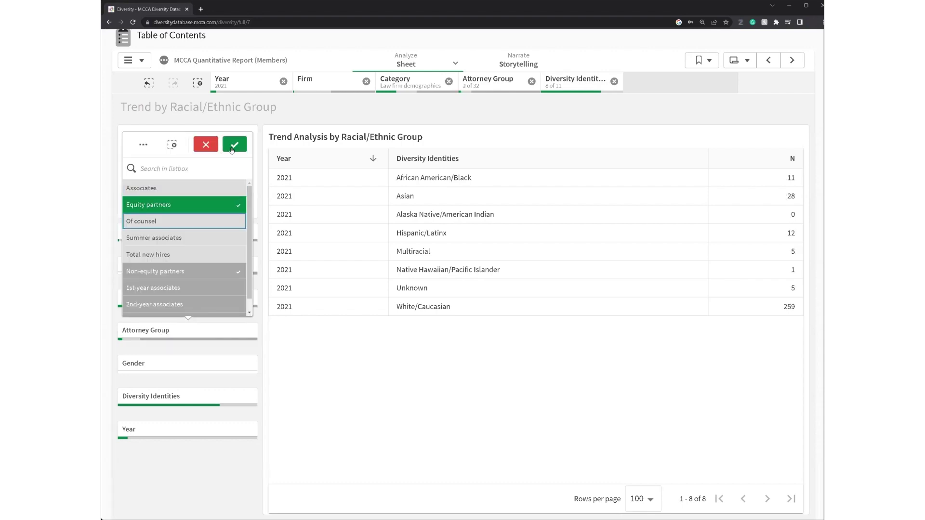
pyautogui.click(336, 222)
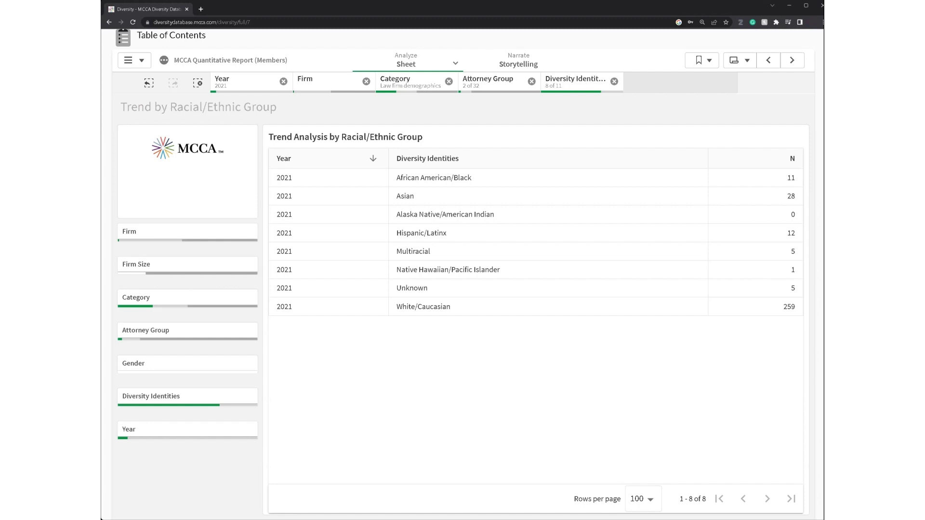
# - Extend the Year filter to cover 2018, 2019, 2020 and 2021
pyautogui.click(153, 436)
pyautogui.click(202, 304)
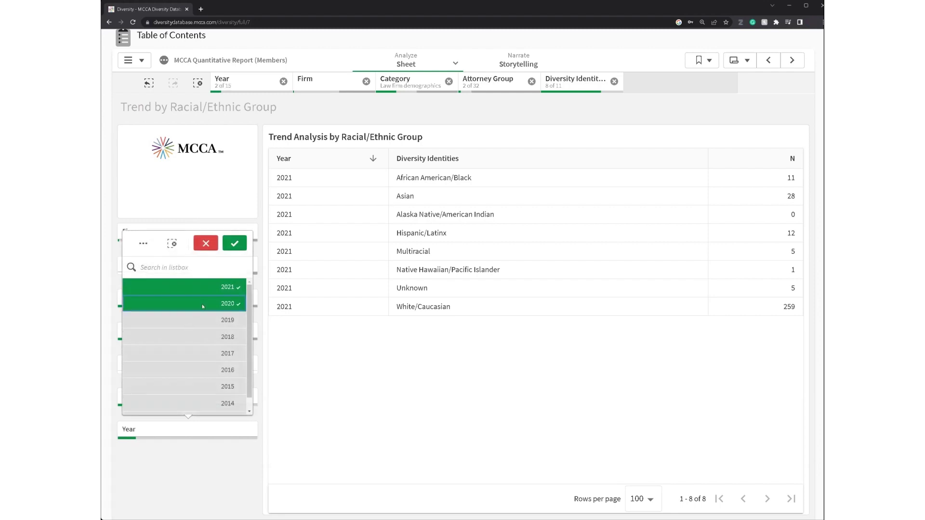
pyautogui.click(205, 320)
pyautogui.click(210, 337)
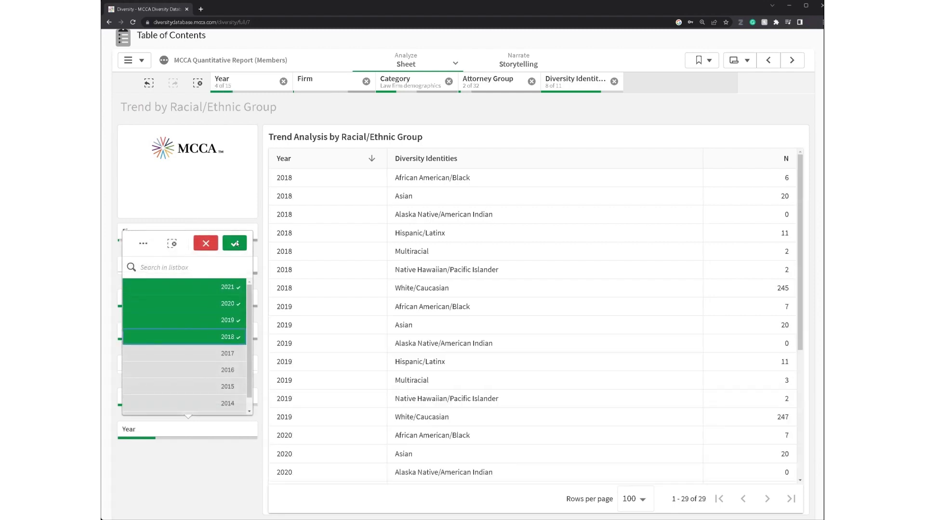
pyautogui.click(234, 243)
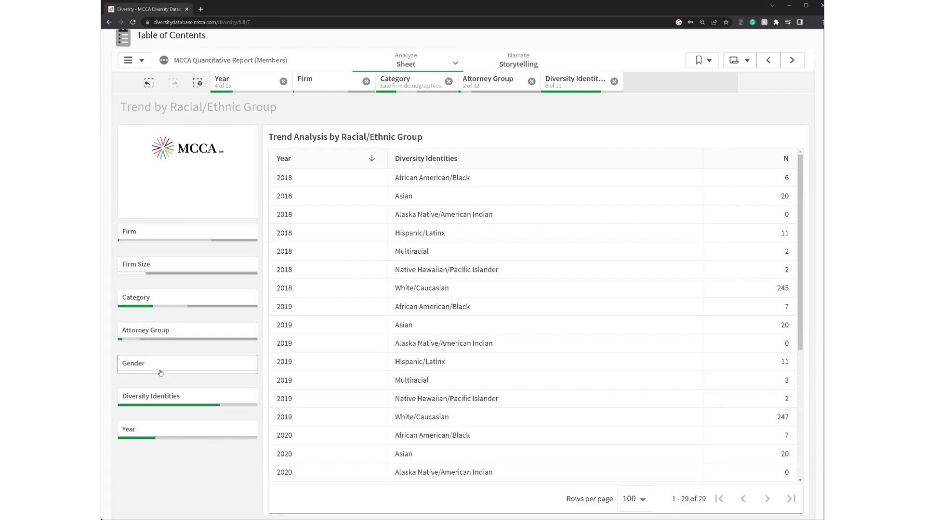
# - Limit the Gender filter to Women only
pyautogui.click(162, 364)
pyautogui.click(156, 225)
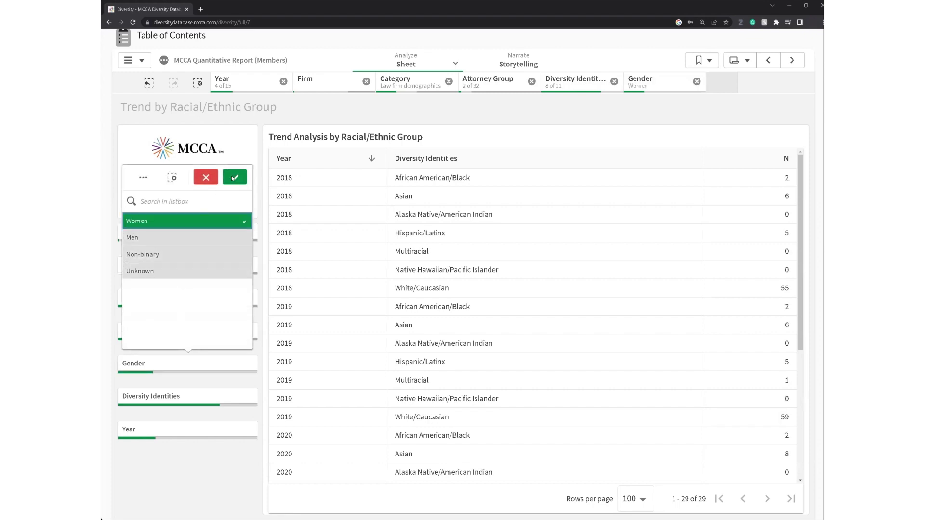
pyautogui.click(162, 364)
# - Narrow Diversity Identities to only African American/Black
pyautogui.click(163, 400)
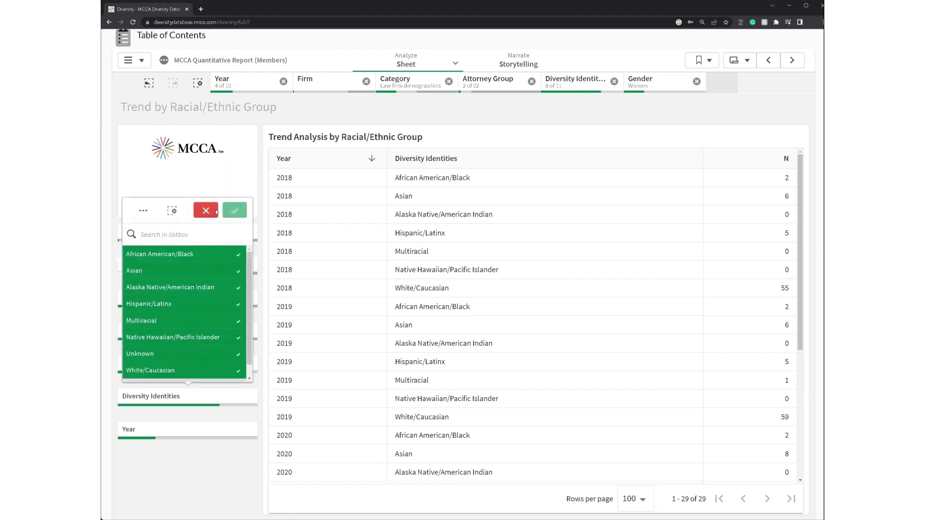
pyautogui.click(185, 256)
pyautogui.click(179, 271)
pyautogui.click(173, 288)
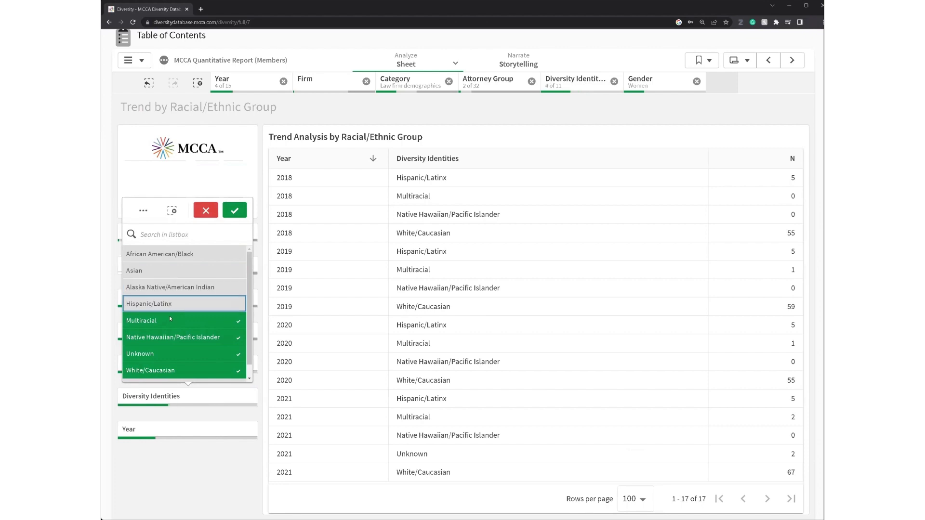
pyautogui.click(169, 304)
pyautogui.click(171, 212)
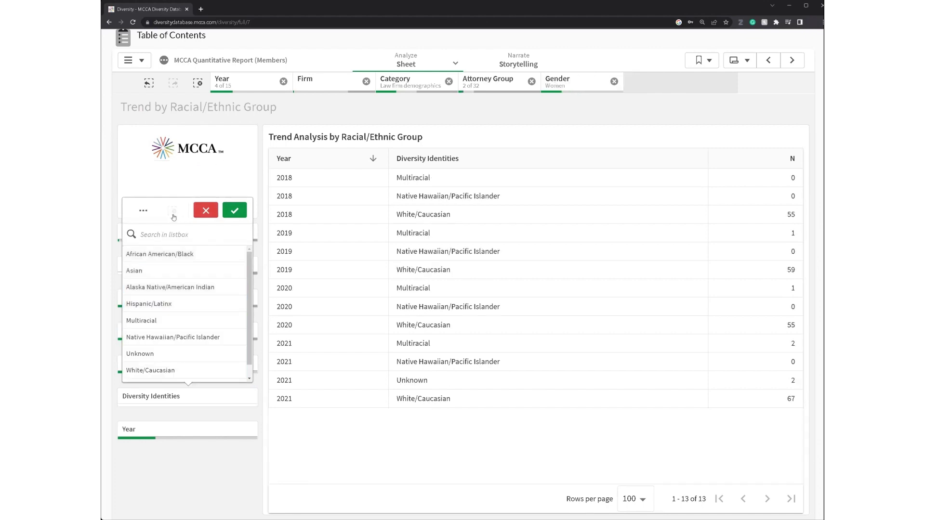
pyautogui.click(172, 255)
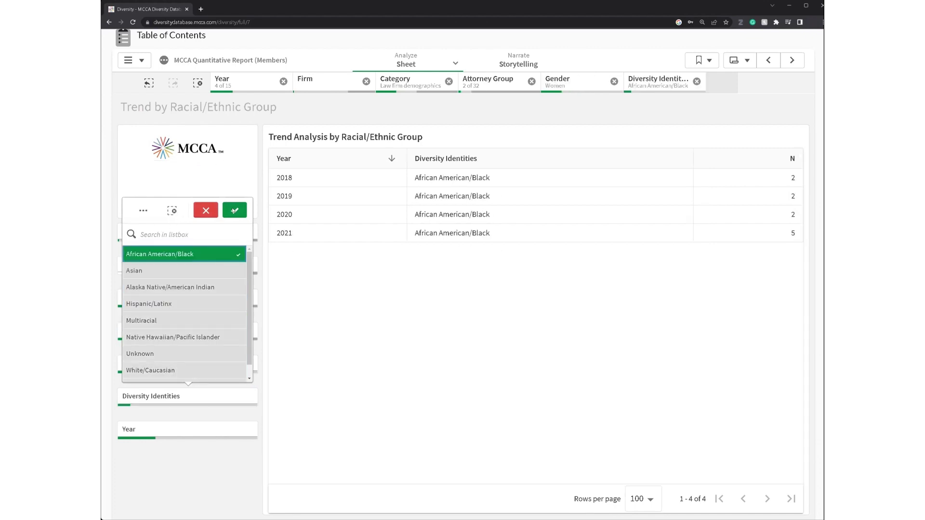
pyautogui.click(234, 210)
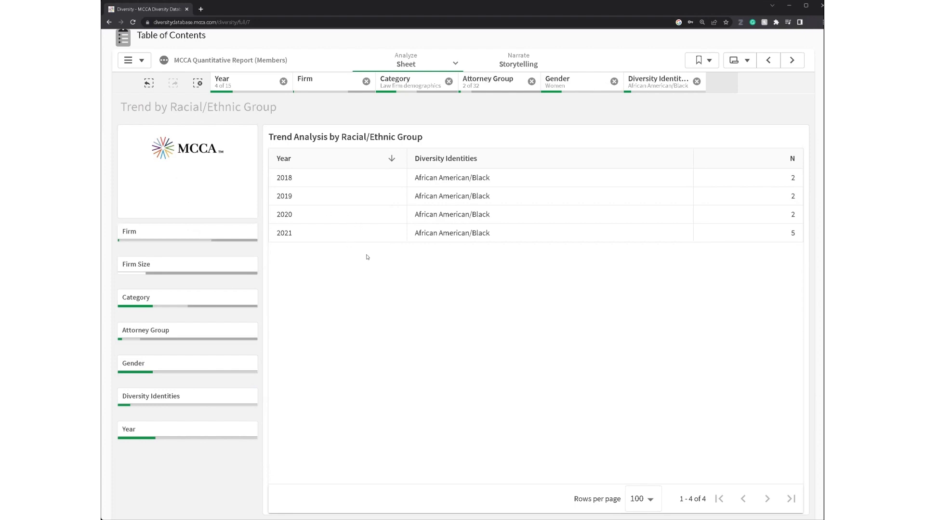
# - Turn the trend table back into a line chart rising from 2 (2018–2020) to 5 in 2021
pyautogui.click(400, 182)
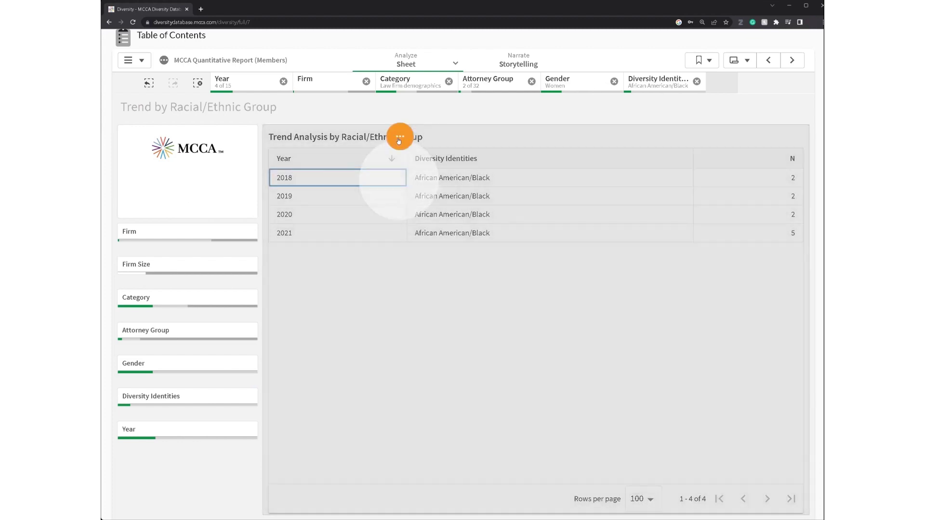
pyautogui.click(400, 138)
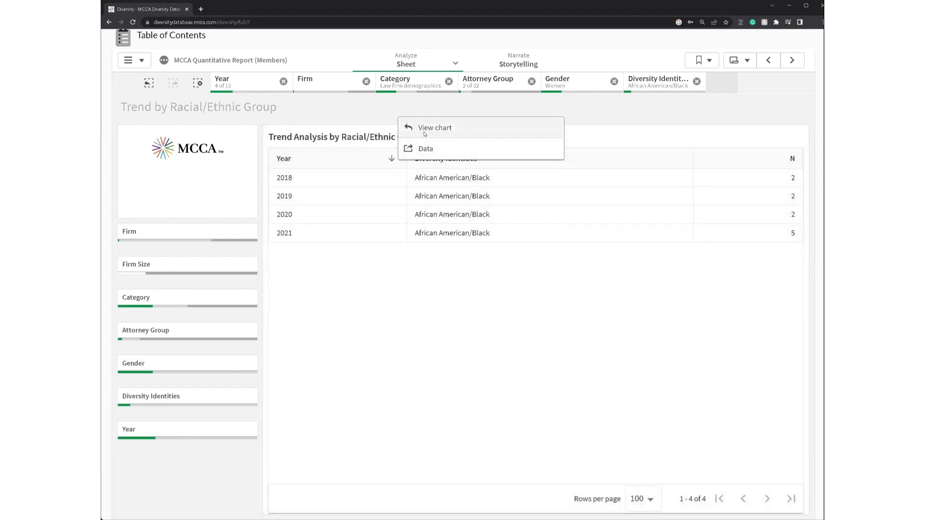
pyautogui.click(429, 128)
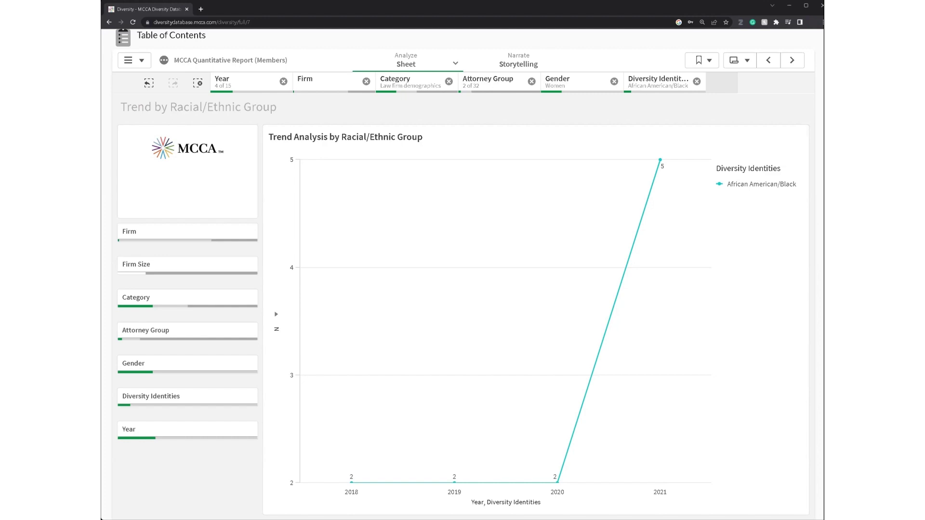
pyautogui.click(398, 251)
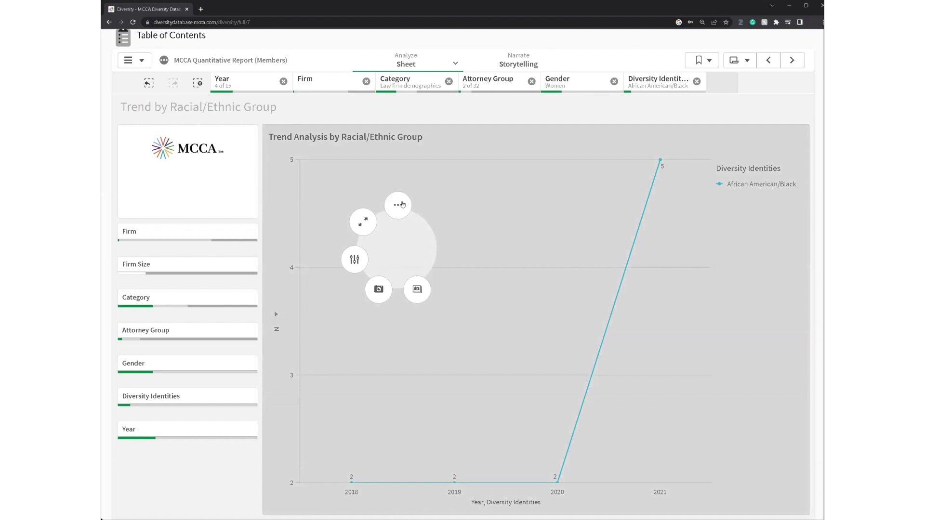
# - Look at the trend chart's download formats, then dismiss them
pyautogui.click(402, 204)
pyautogui.click(430, 212)
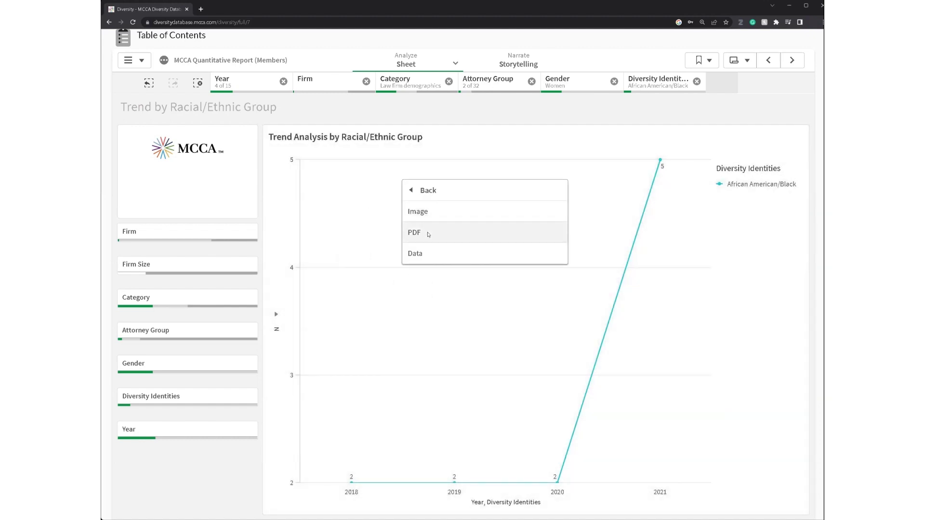
pyautogui.click(398, 178)
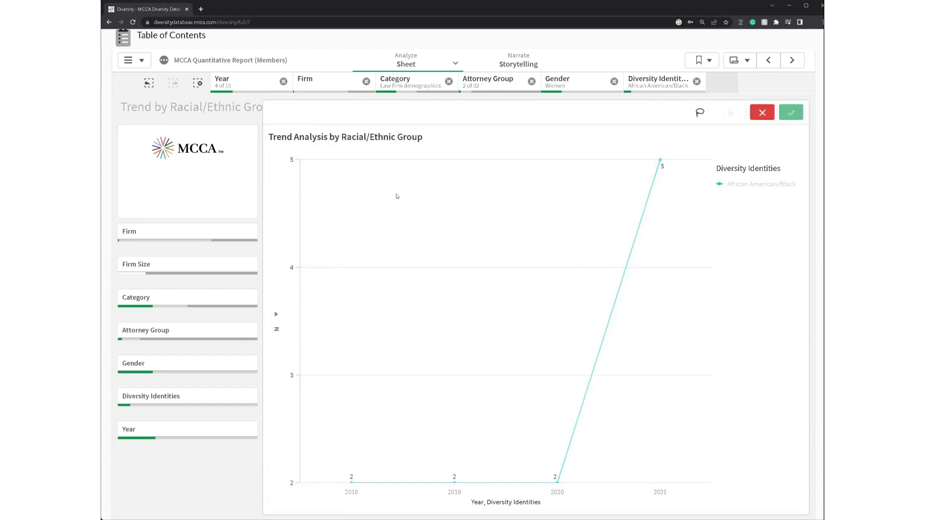
pyautogui.click(402, 219)
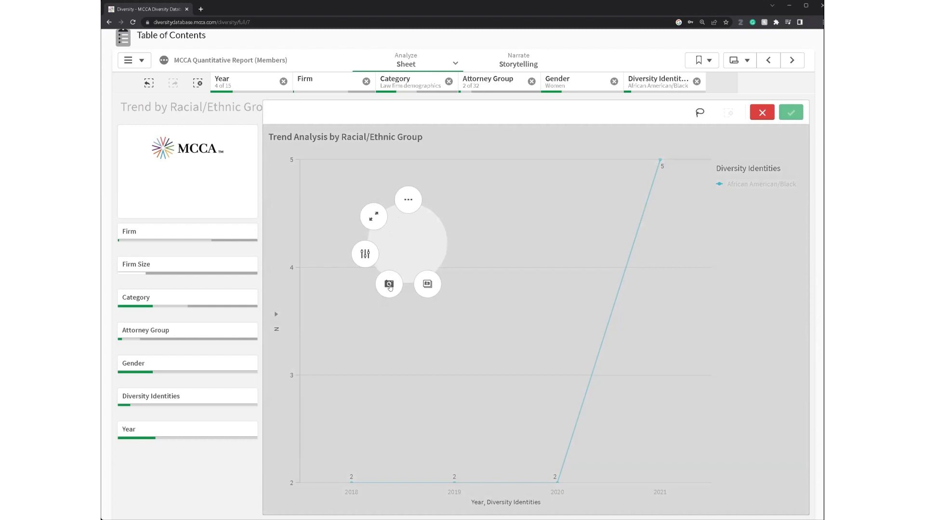
# - Save a snapshot of the trend chart annotated 'SNAPSHOT' and go to the storytelling view
pyautogui.click(394, 291)
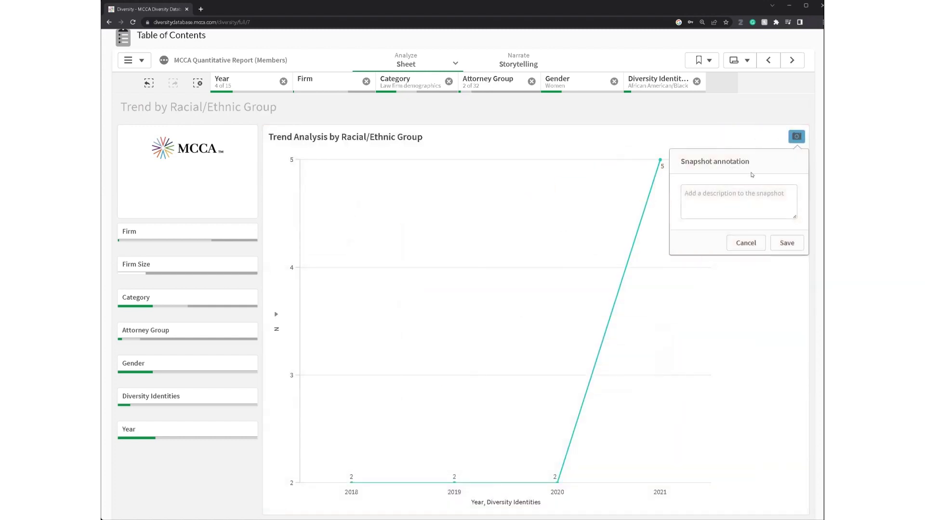
pyautogui.click(734, 204)
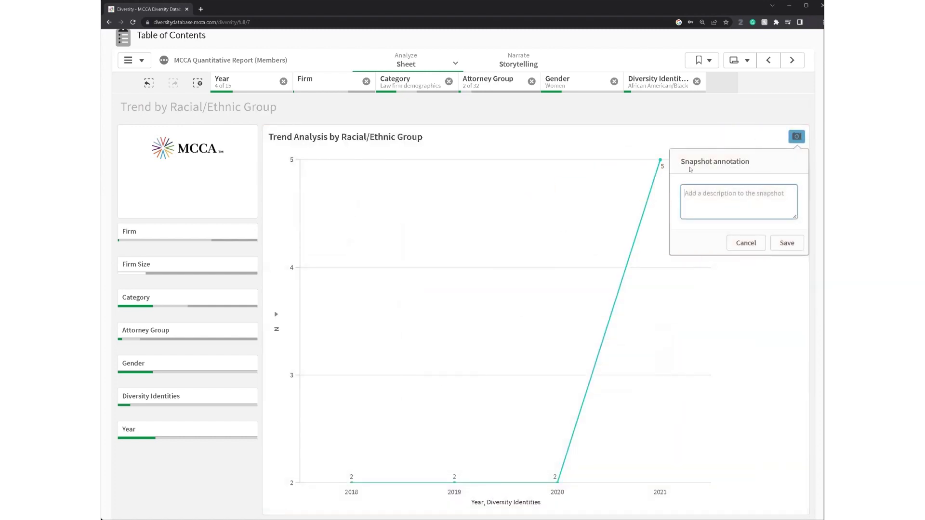
pyautogui.write('SNAPSS')
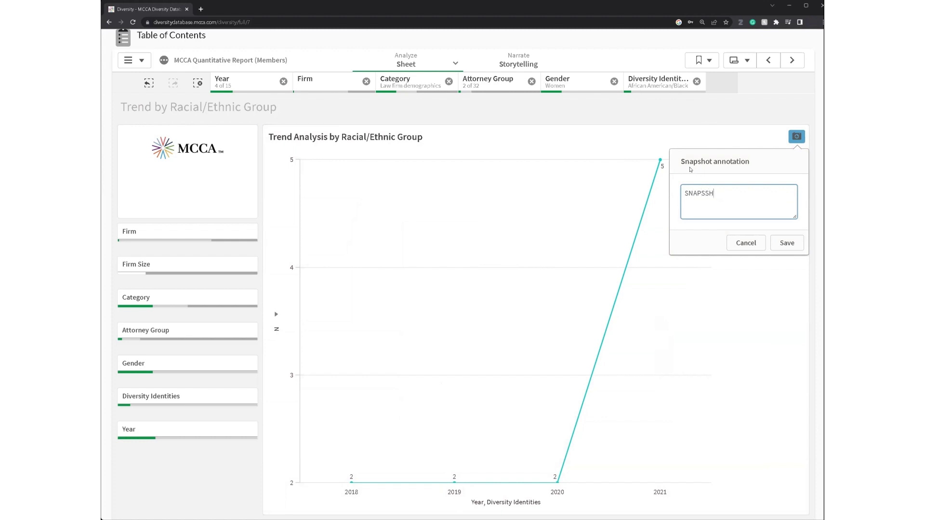
pyautogui.write('H')
pyautogui.press('BackSpace')
pyautogui.press('BackSpace')
pyautogui.write('HOY')
pyautogui.press('BackSpace')
pyautogui.write('T')
pyautogui.click(778, 244)
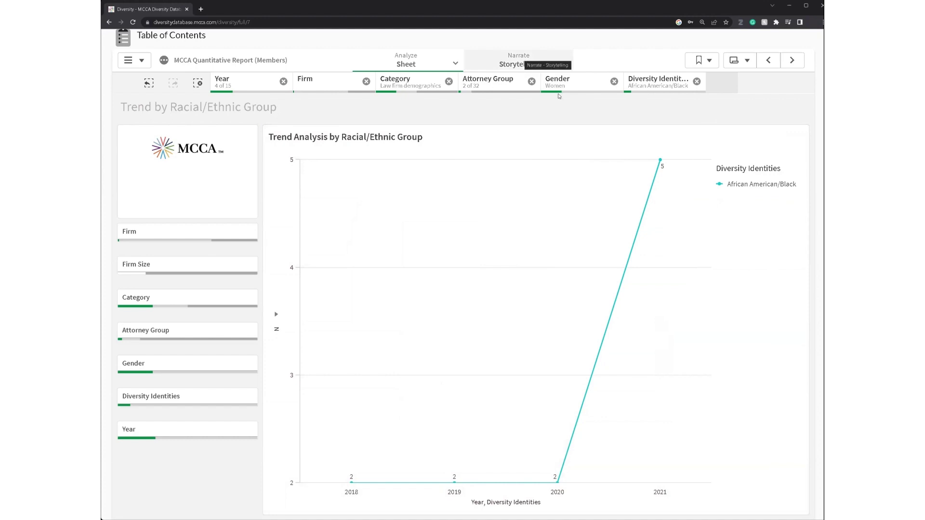
pyautogui.click(526, 70)
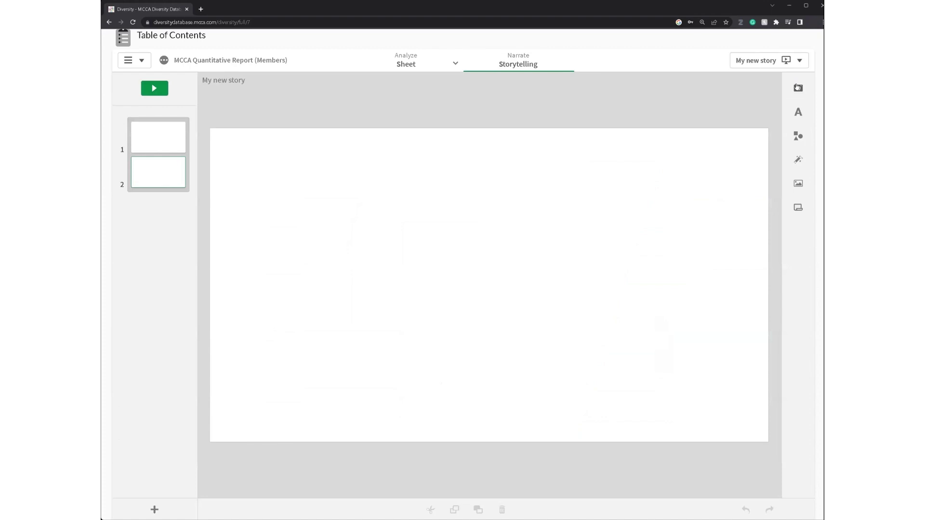
# - Drag the Trend Analysis snapshot from the snapshot library onto slide 2 of My new story
pyautogui.click(797, 87)
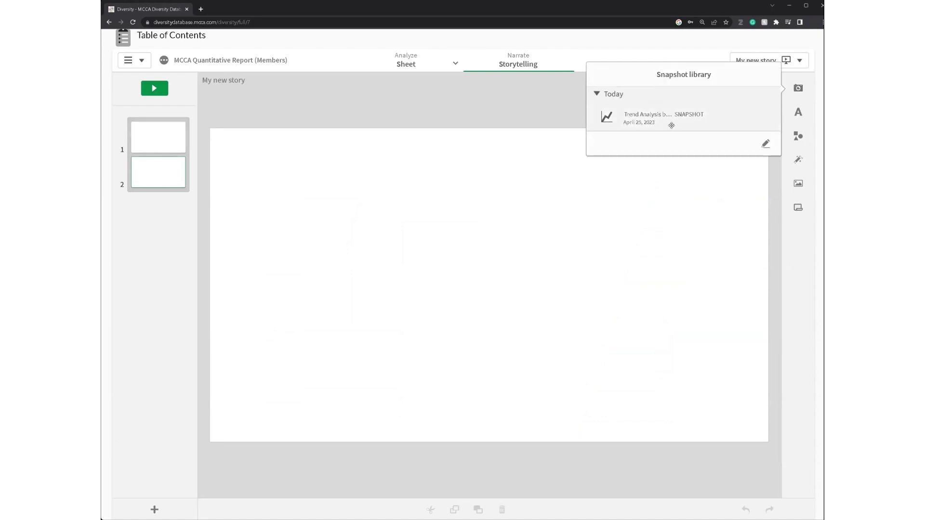
pyautogui.moveTo(668, 126); pyautogui.dragTo(441, 286)
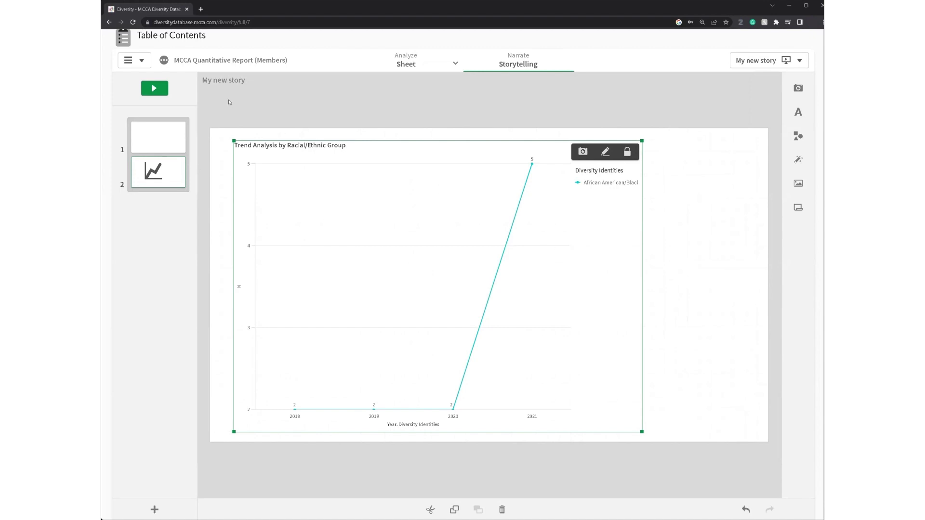
pyautogui.click(716, 116)
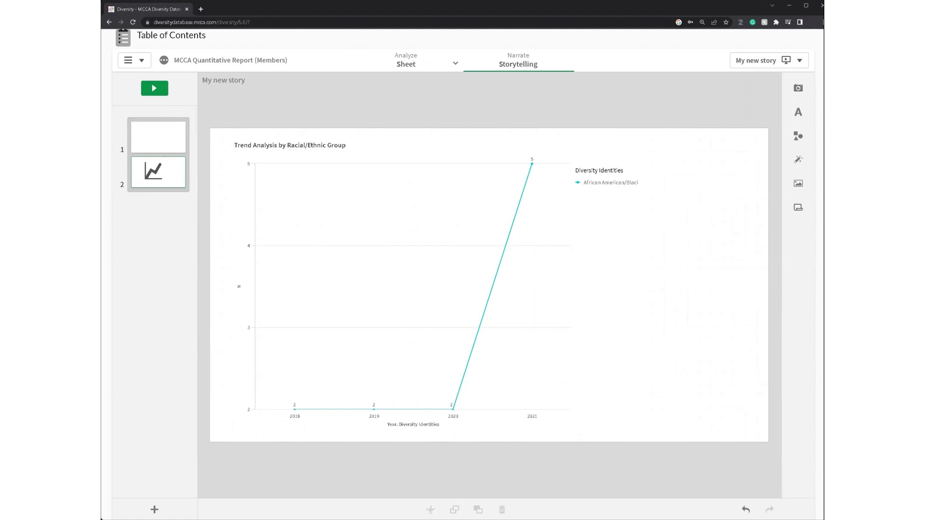
# - Return to the Trend by Racial/Ethnic Group analysis sheet showing the 2018–2021 line chart
pyautogui.click(404, 62)
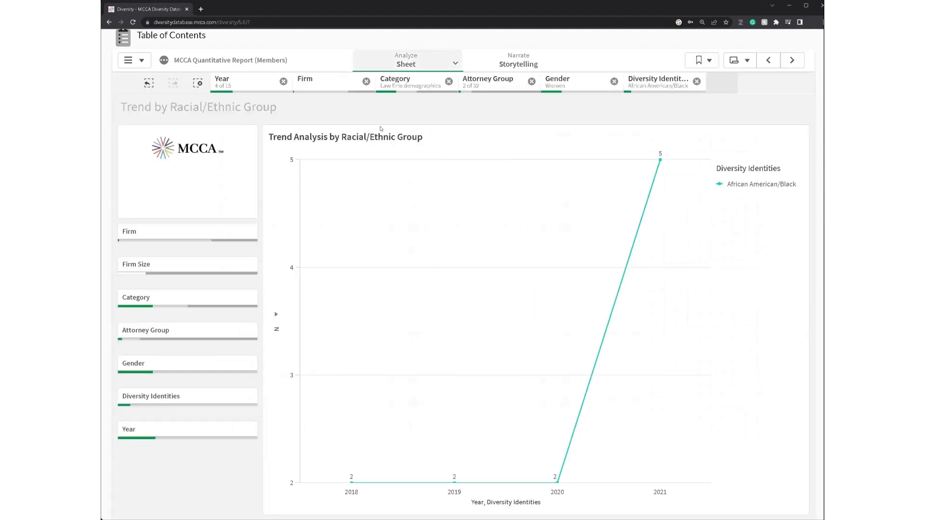